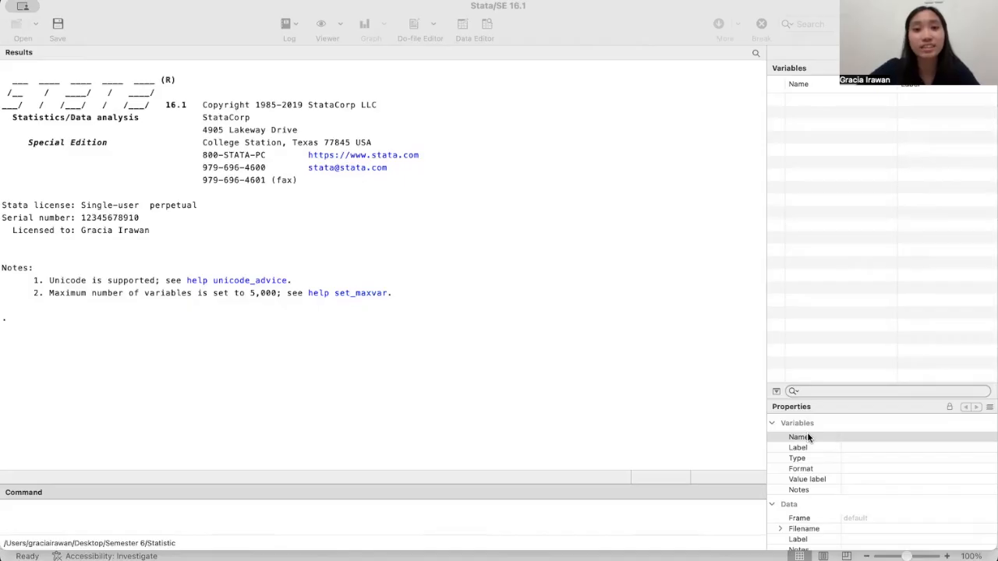
Begin a new formatted log (.smcl) named "AFL 1 Statistic" in the stata16update_mac folder
click(270, 49)
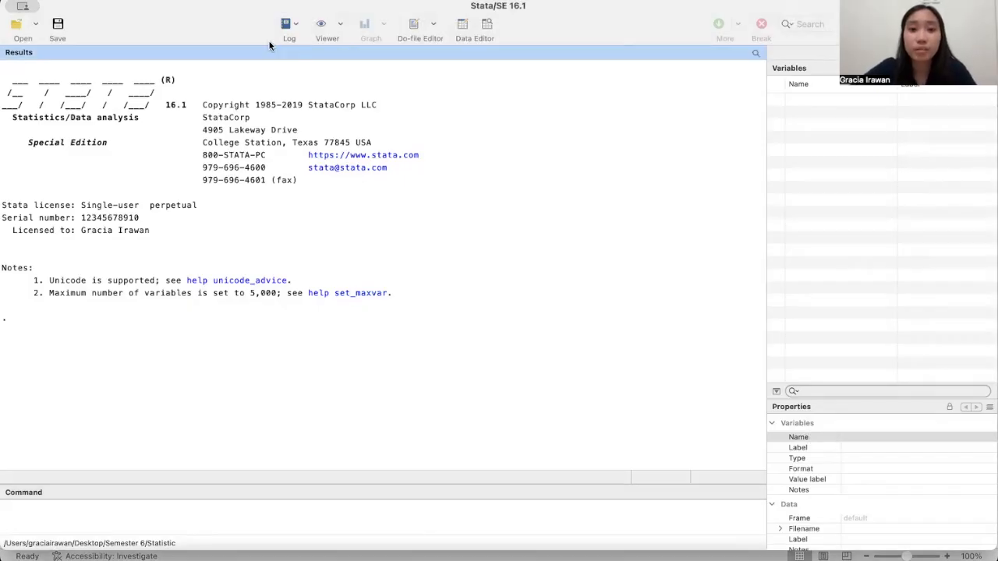
click(295, 24)
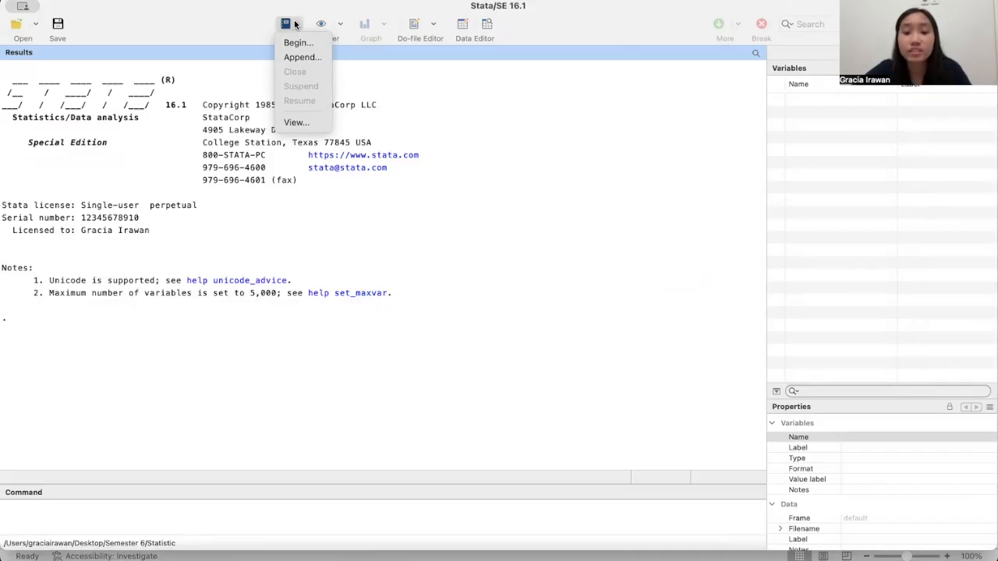
click(300, 44)
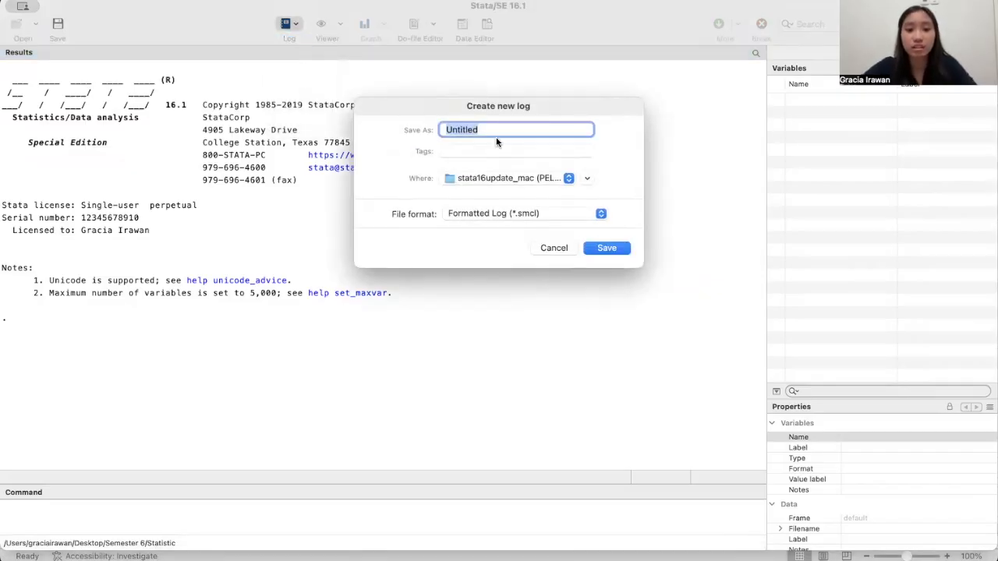
text(AFL 1 Stat)
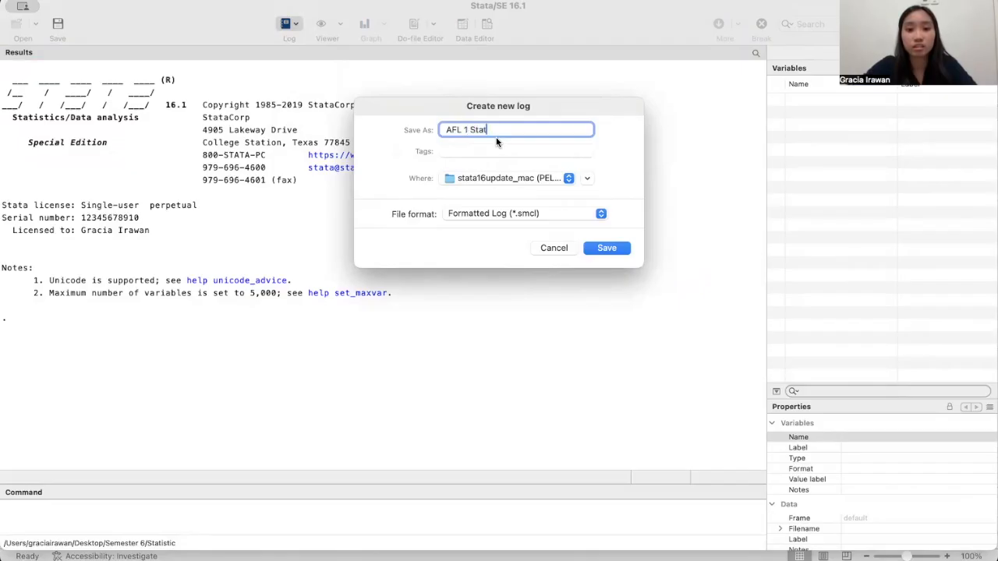
key(Return)
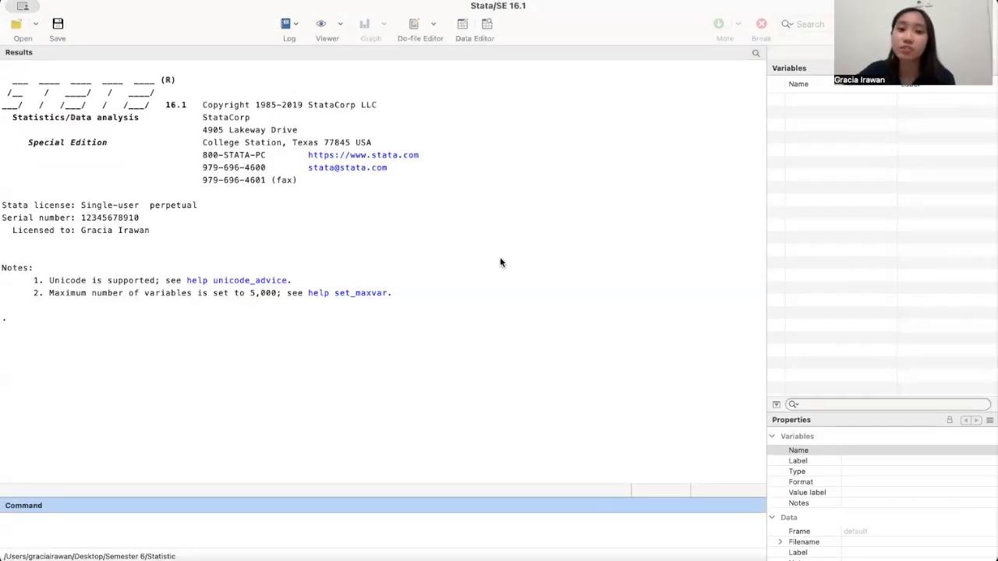
Switch to the Excel workbook and copy the X1, X2 and Y1 columns, C3:E33, on the UJI LINEAR (FIX) sheet
key(super+Tab)
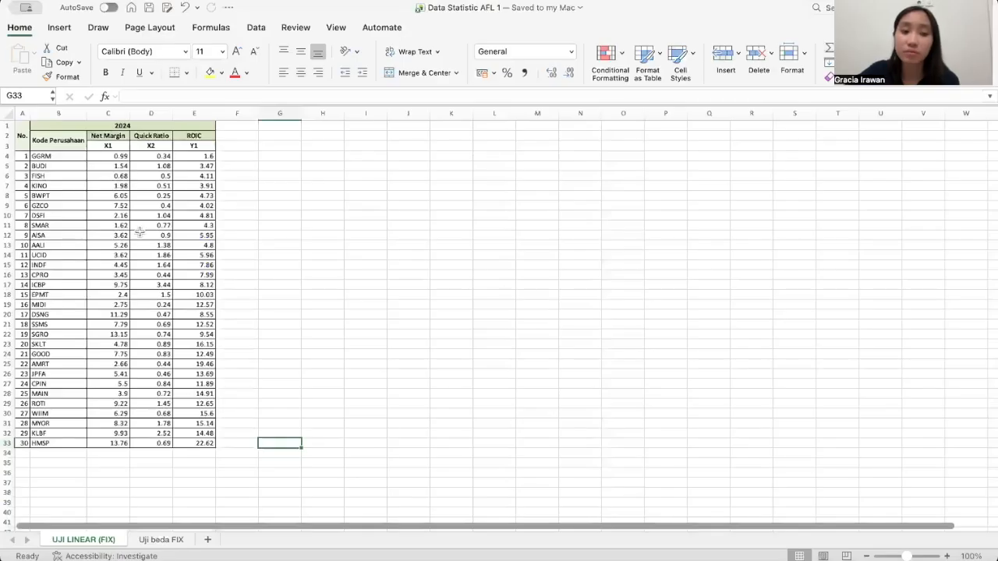
drag(113, 147, 197, 442)
key(super+c)
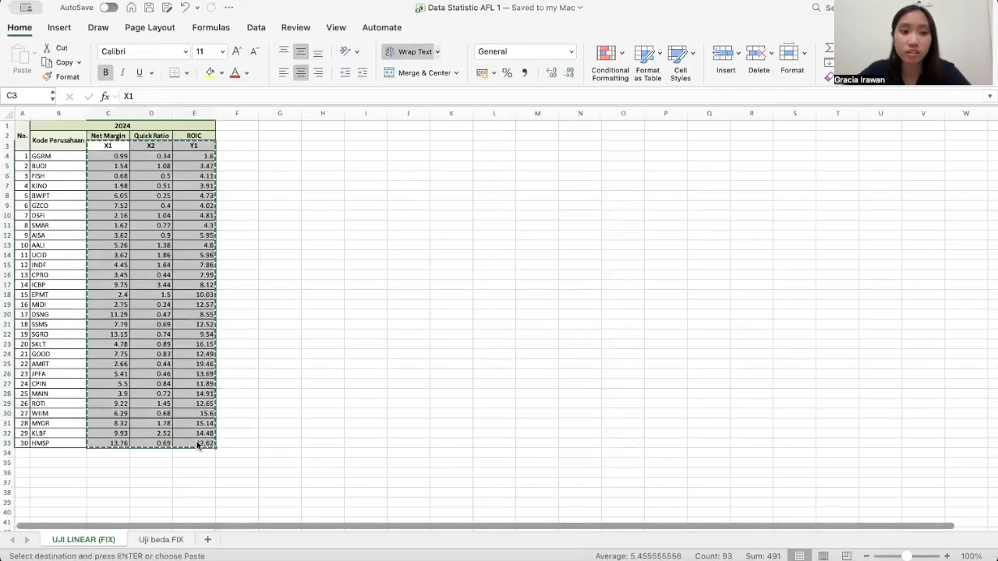
Switch back to Stata and paste the copied data into the Data Editor, treating the first row as variable names
key(super+Tab)
click(460, 26)
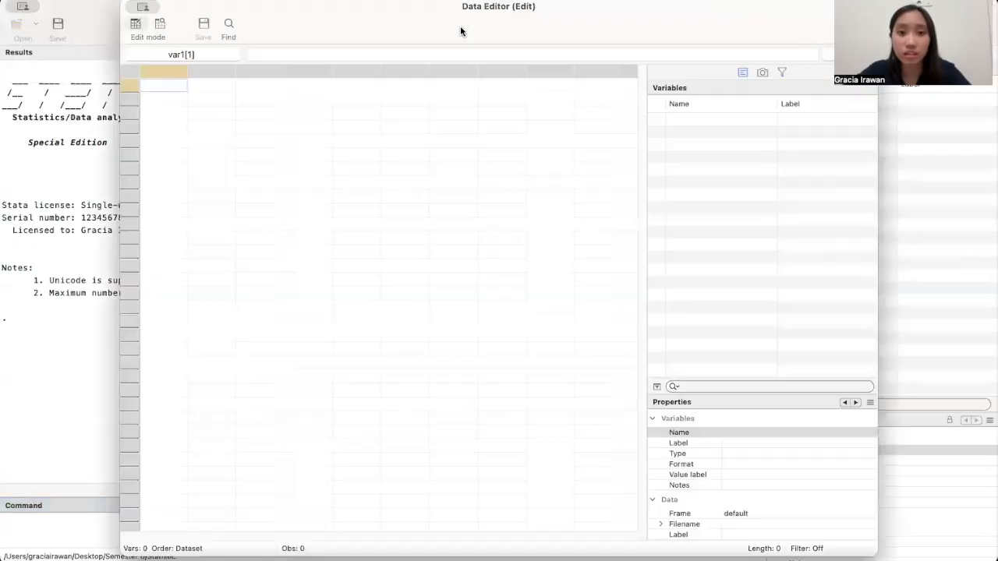
key(super+v)
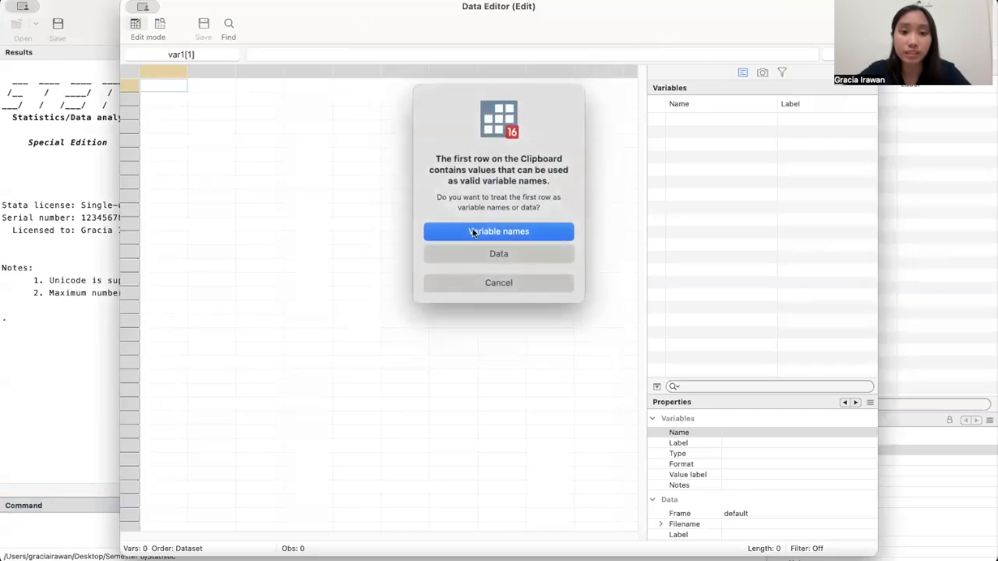
click(500, 230)
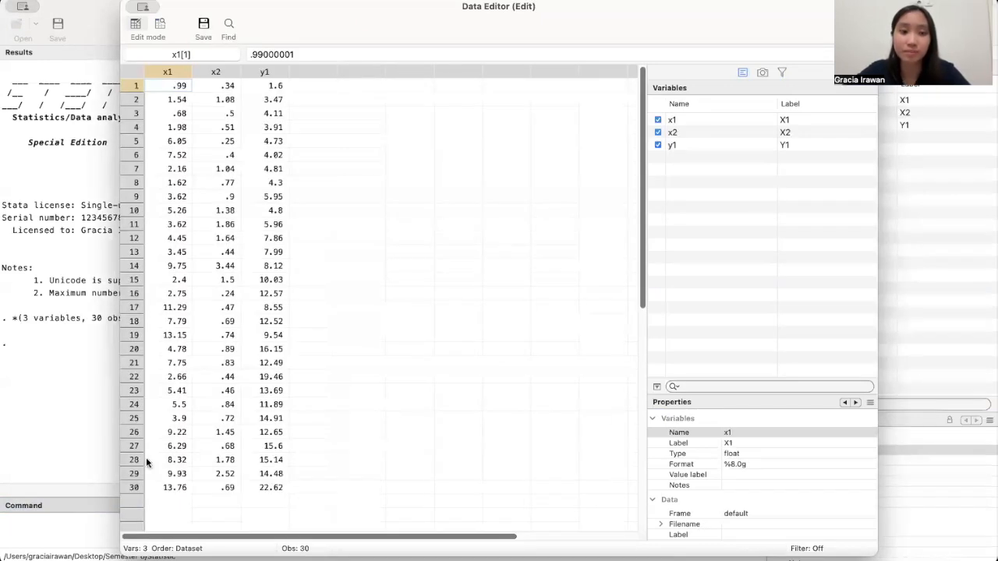
Run a linear regression of y1 on x1 and x2 with the command reg y1 x1 x2
click(84, 520)
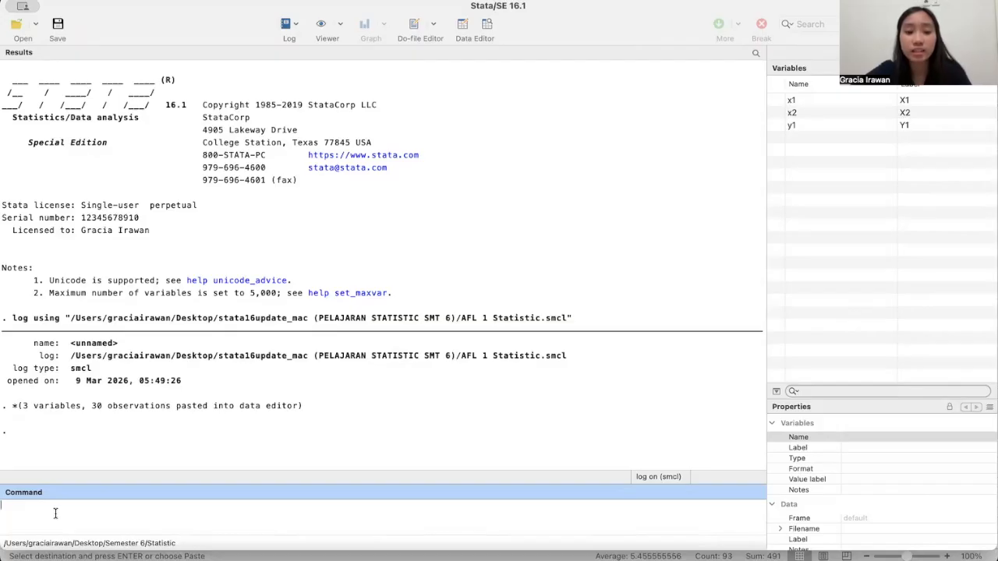
text(reg)
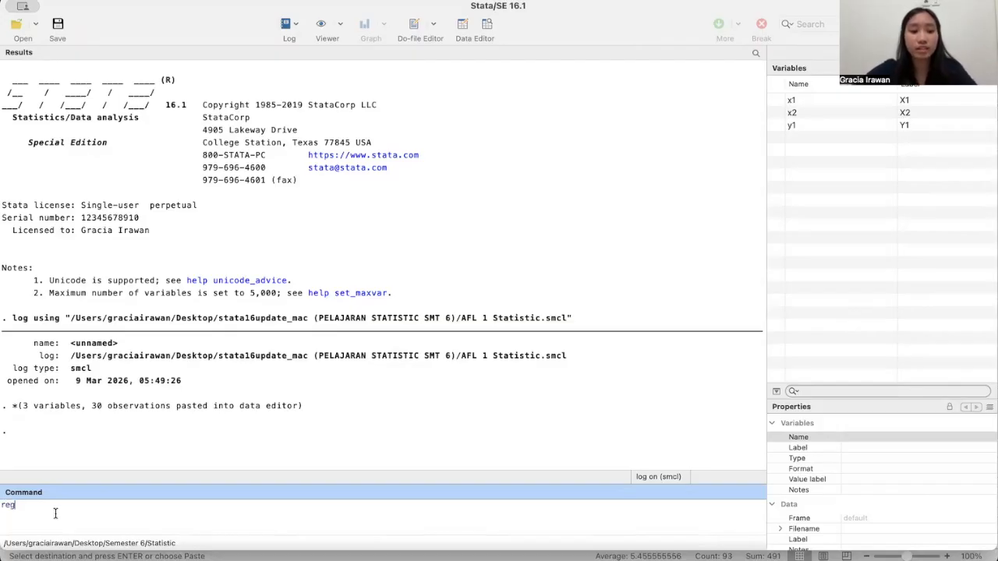
click(776, 124)
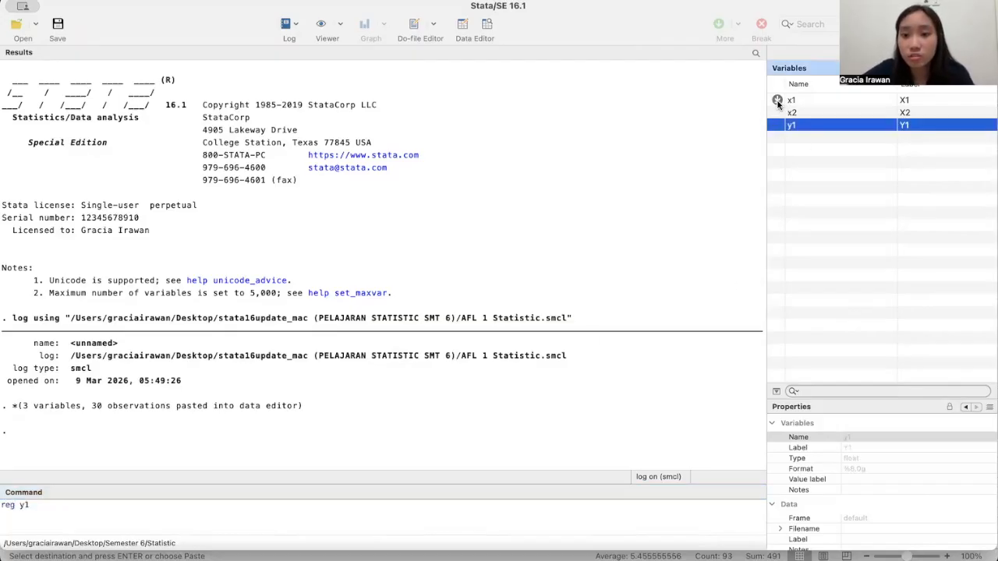
click(777, 99)
click(777, 112)
click(218, 507)
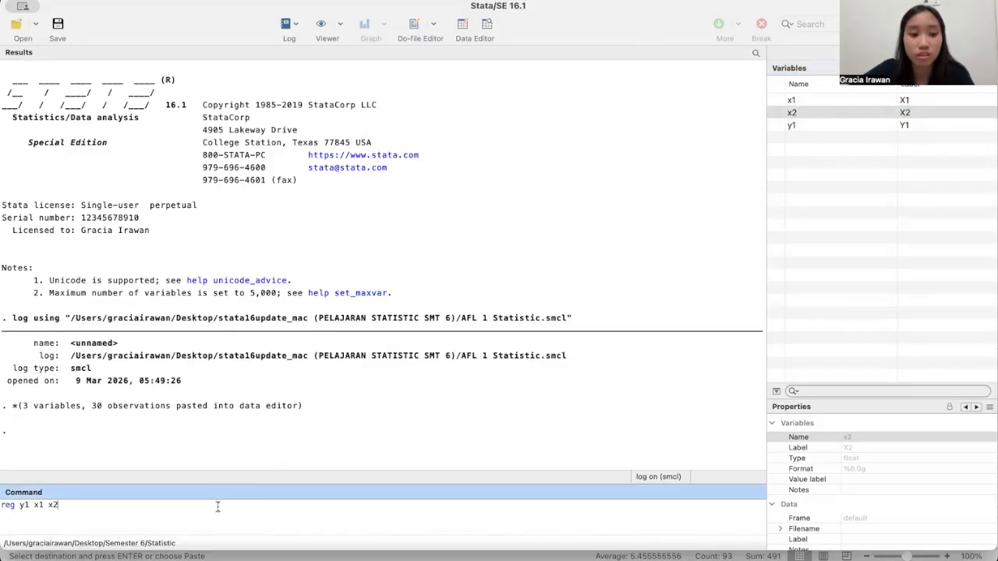
key(Return)
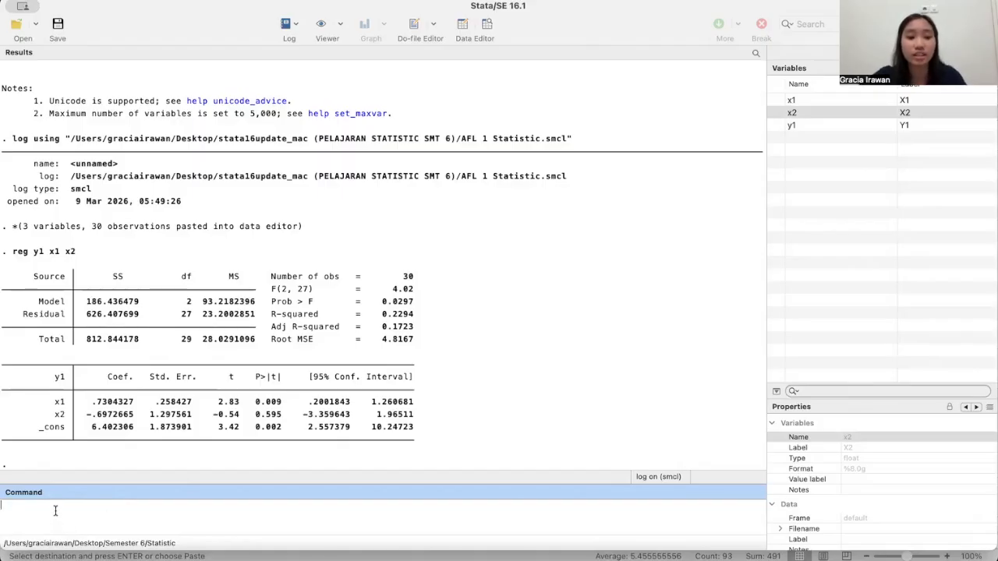
Generate the residuals with predict res,r and test their normality with sktest res
text(predic)
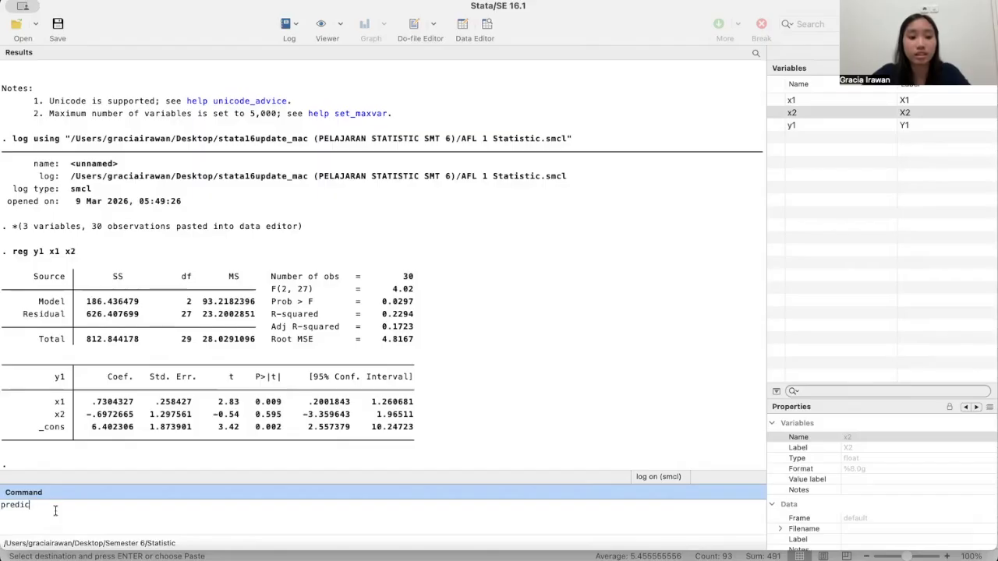
text(t res,r)
key(Return)
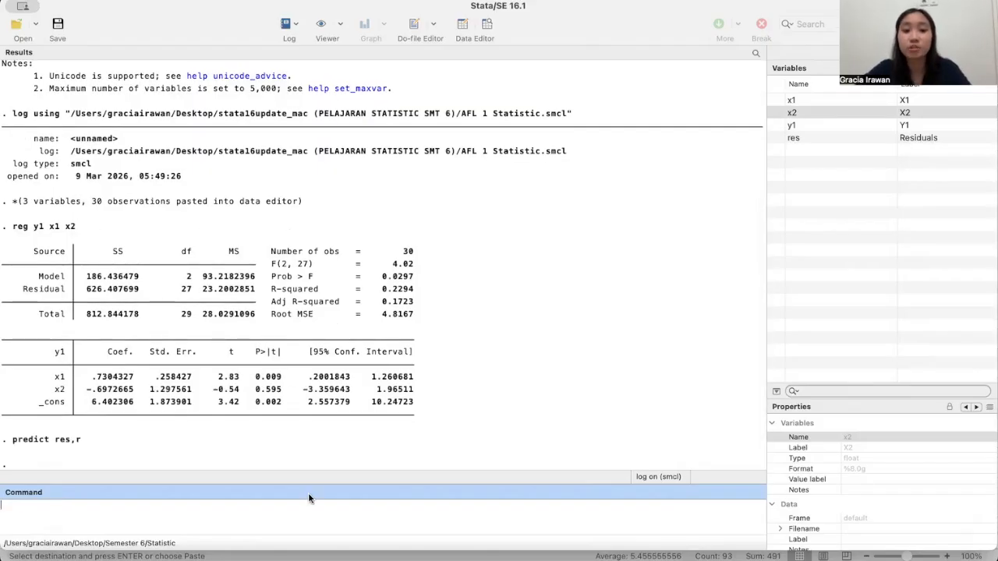
text(sktest res)
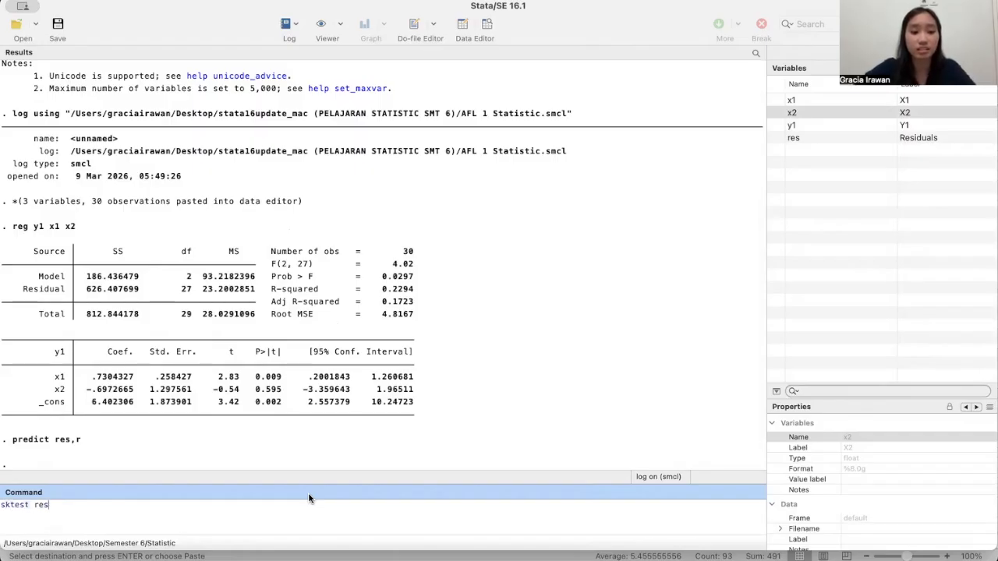
key(Return)
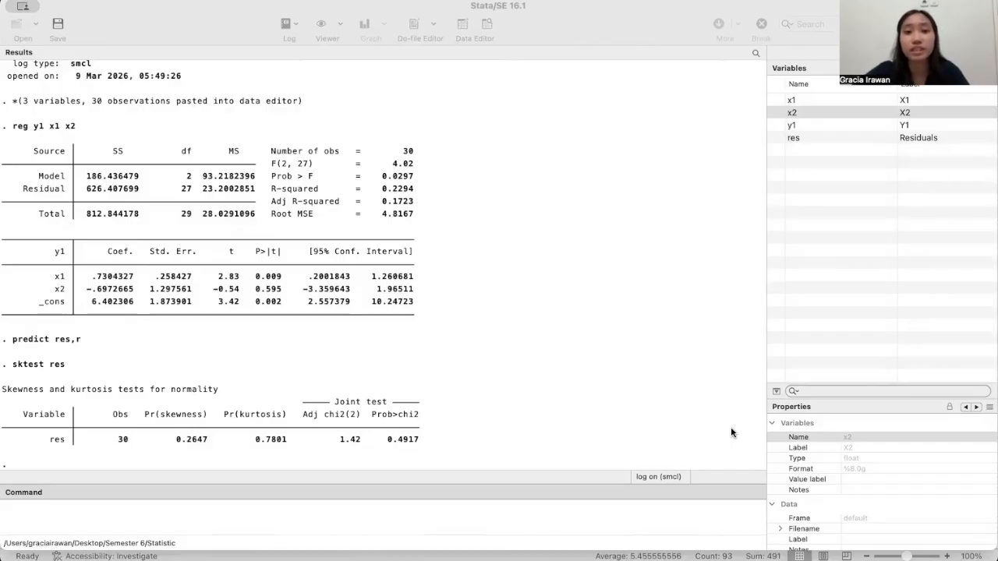
Run the Ramsey RESET test on the regression with the command estat ovtest
click(79, 508)
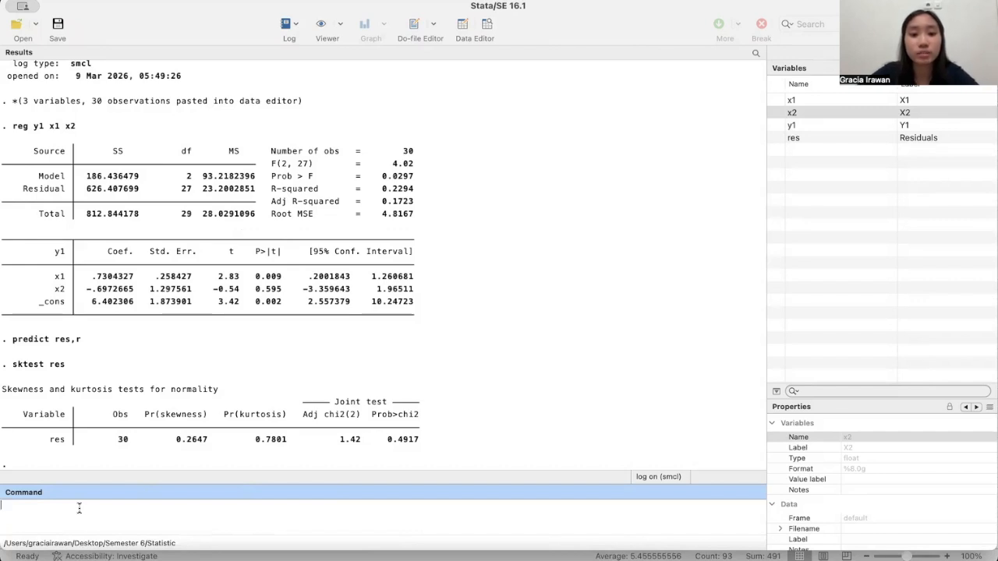
text(estat ovtest)
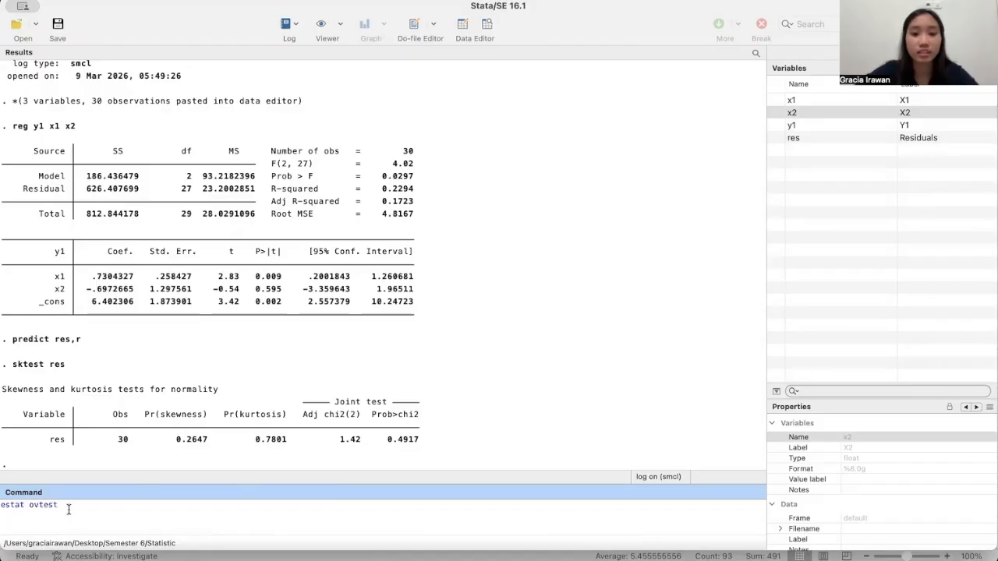
key(Return)
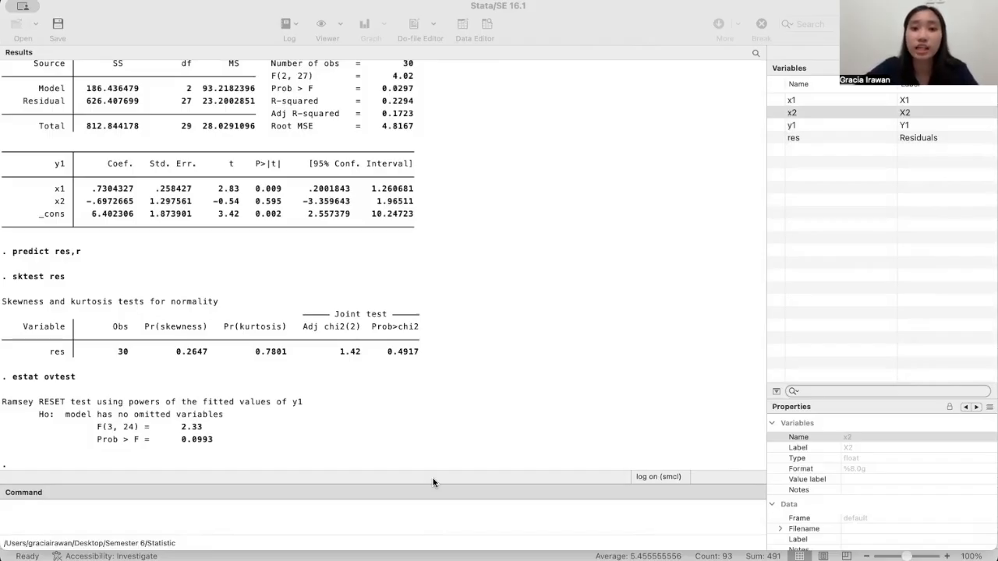
Run the multicollinearity test on x1 and x2 with the command vif
click(114, 506)
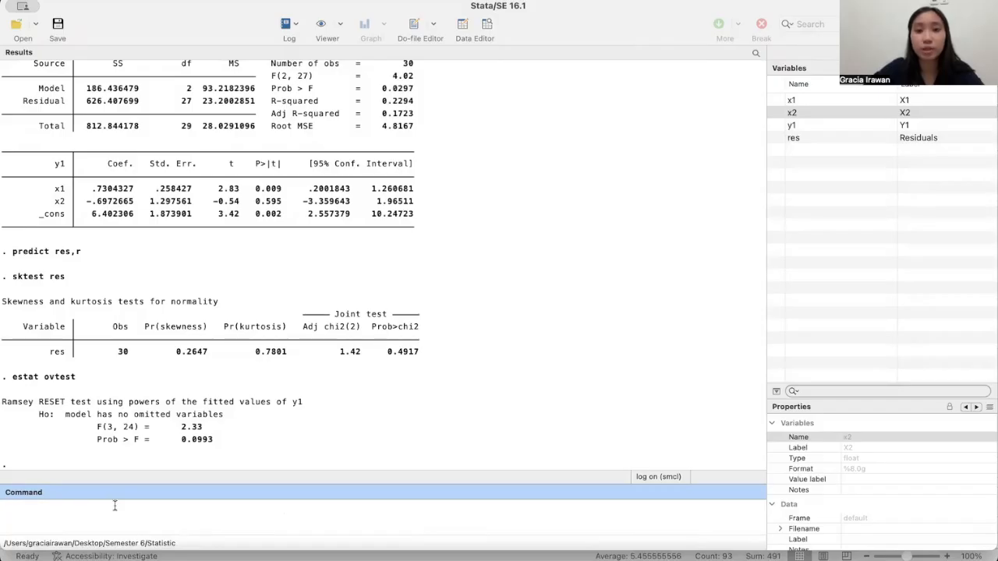
text(vif)
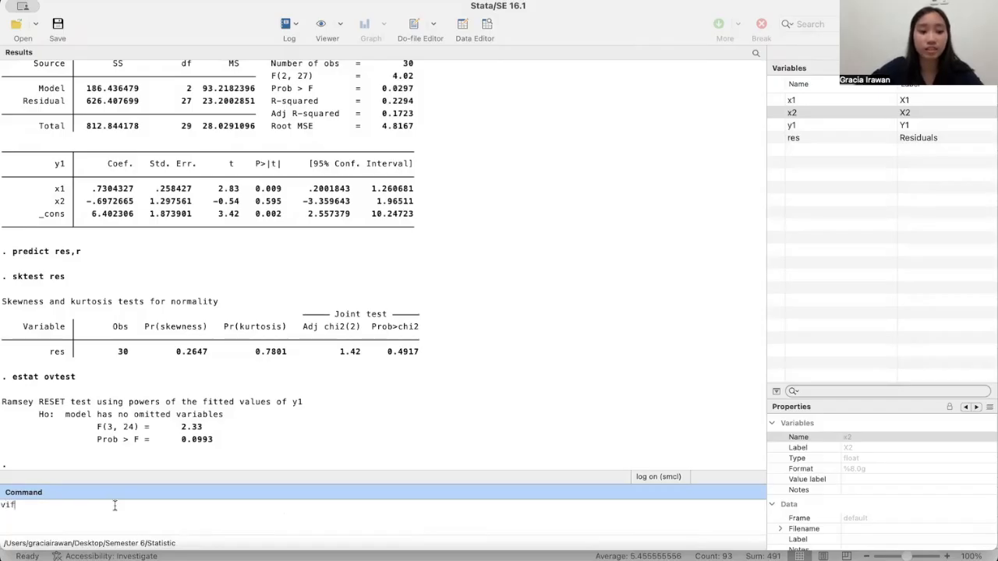
key(Return)
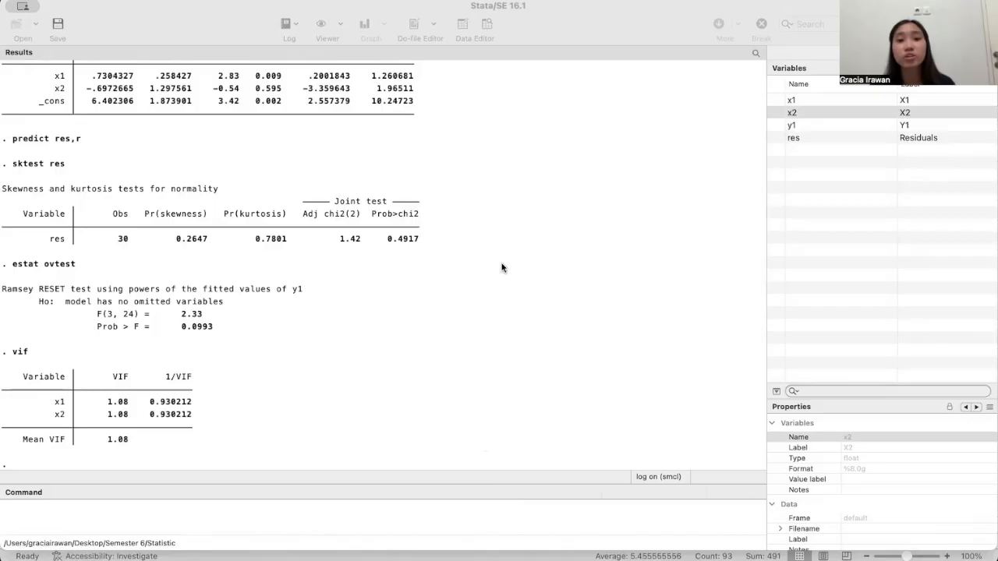
Run the Breusch-Pagan heteroskedasticity test on the regression with the command hettest
click(112, 505)
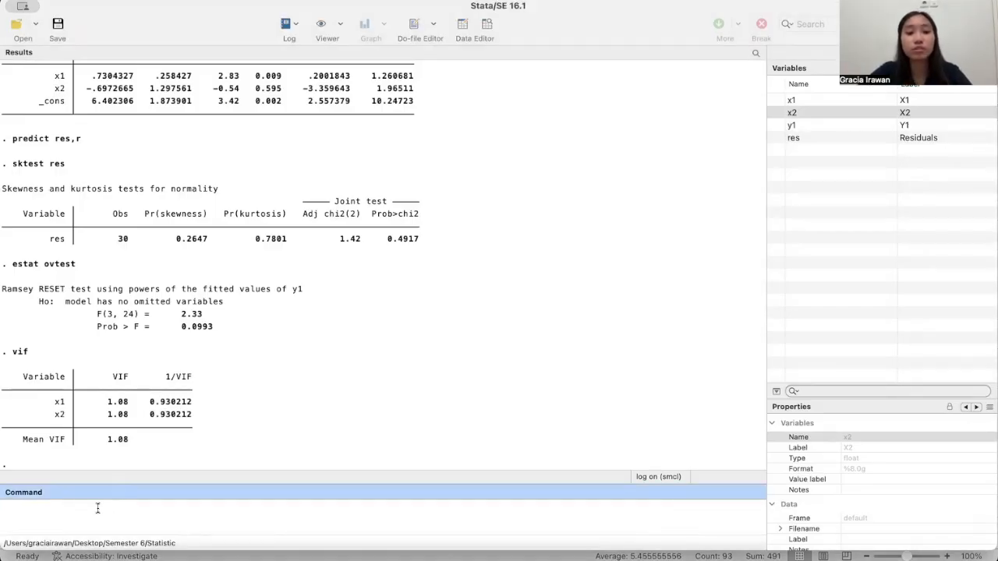
text(hestest)
key(Return)
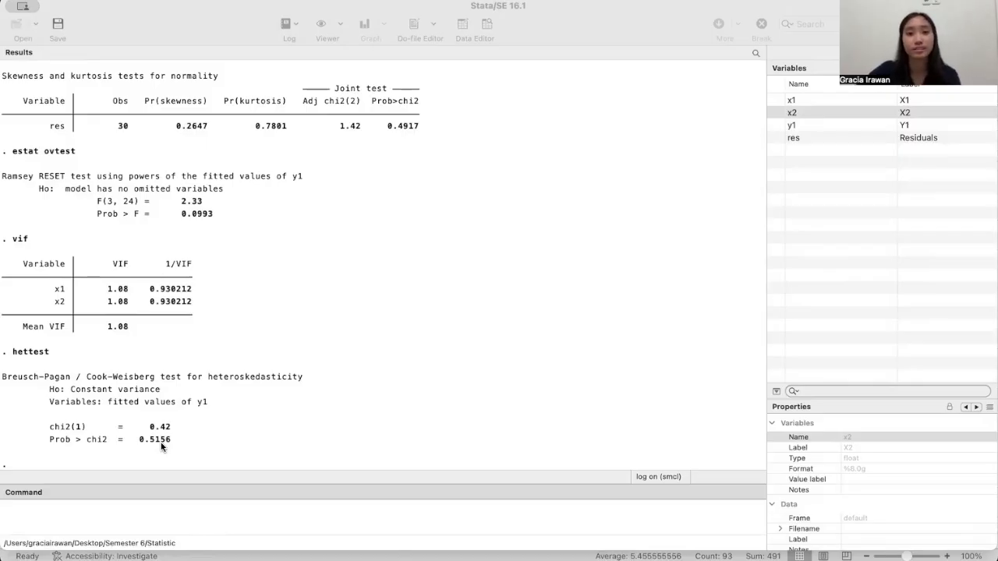
Review the regression and assumption test results and close the current log
scroll(441, 252, up, 15)
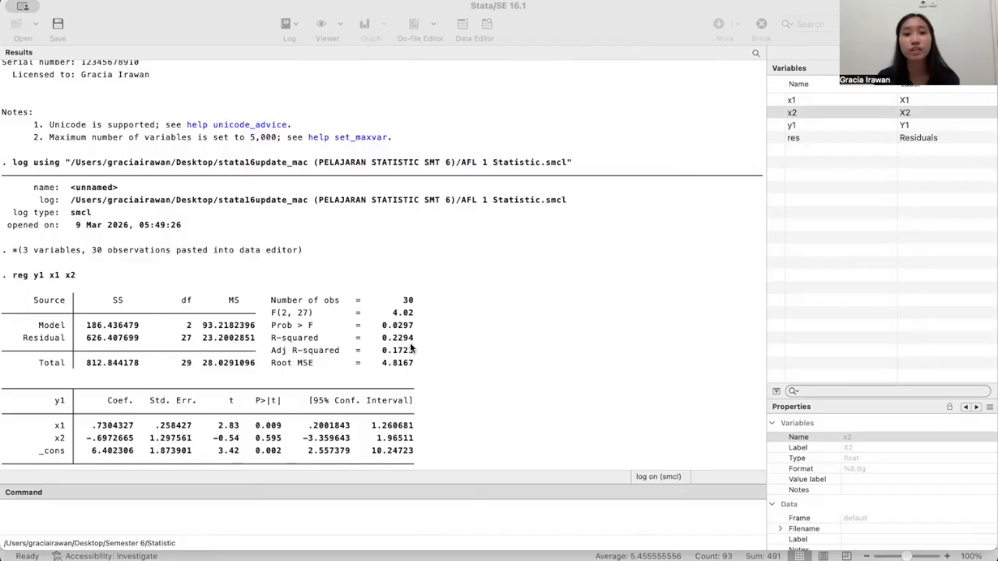
click(567, 457)
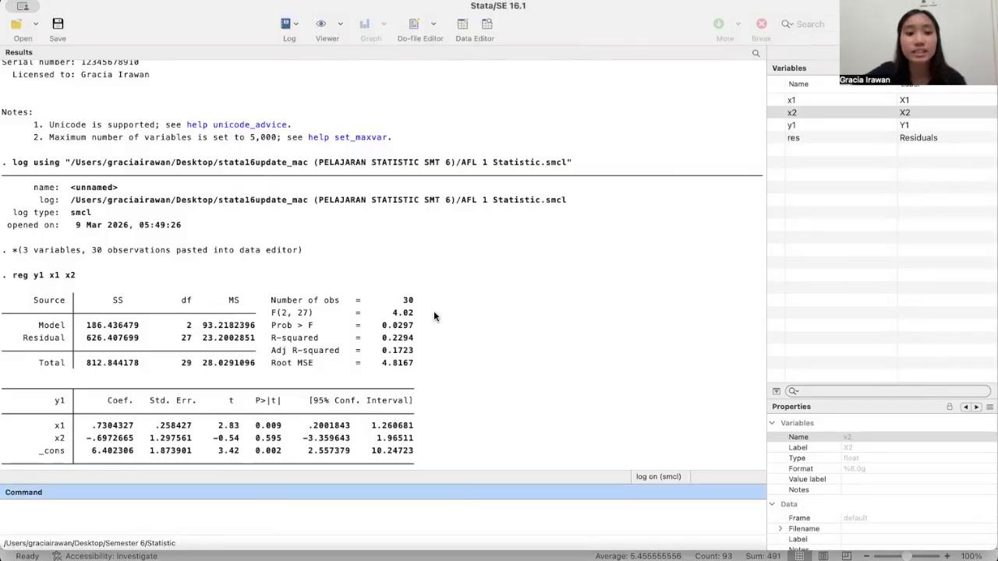
scroll(433, 311, down, 10)
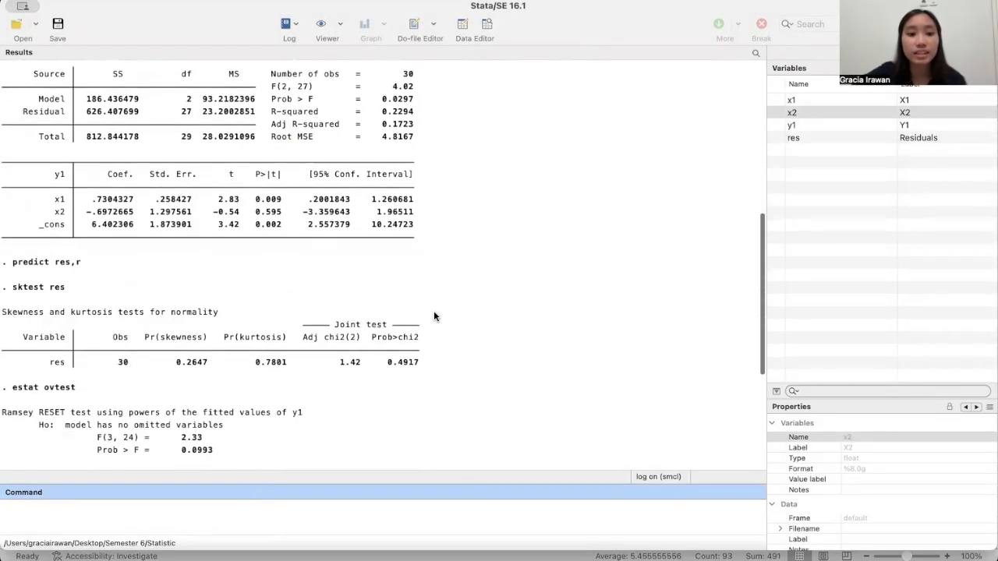
click(290, 24)
click(297, 72)
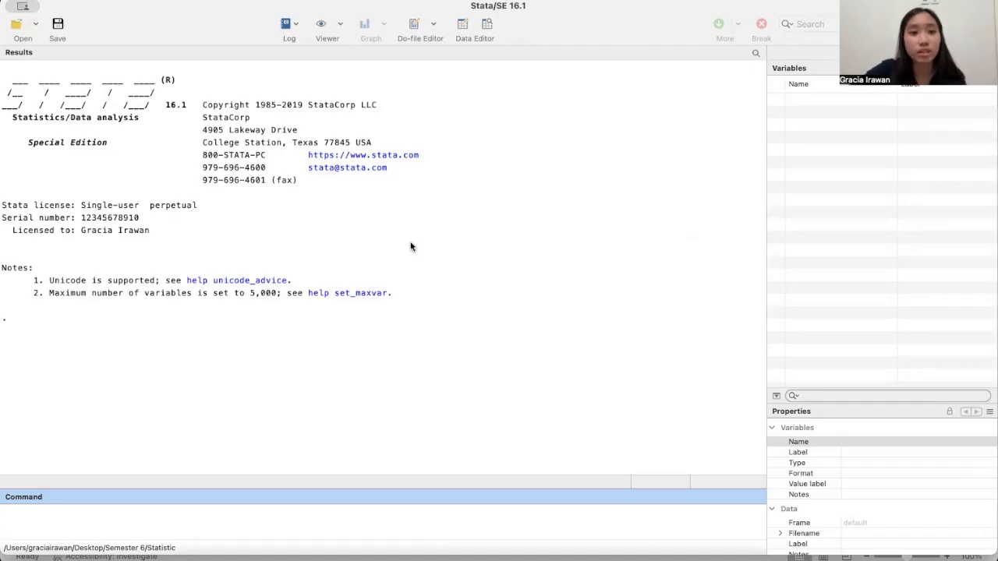
Begin a new log for the second analysis in the empty Stata session
click(291, 25)
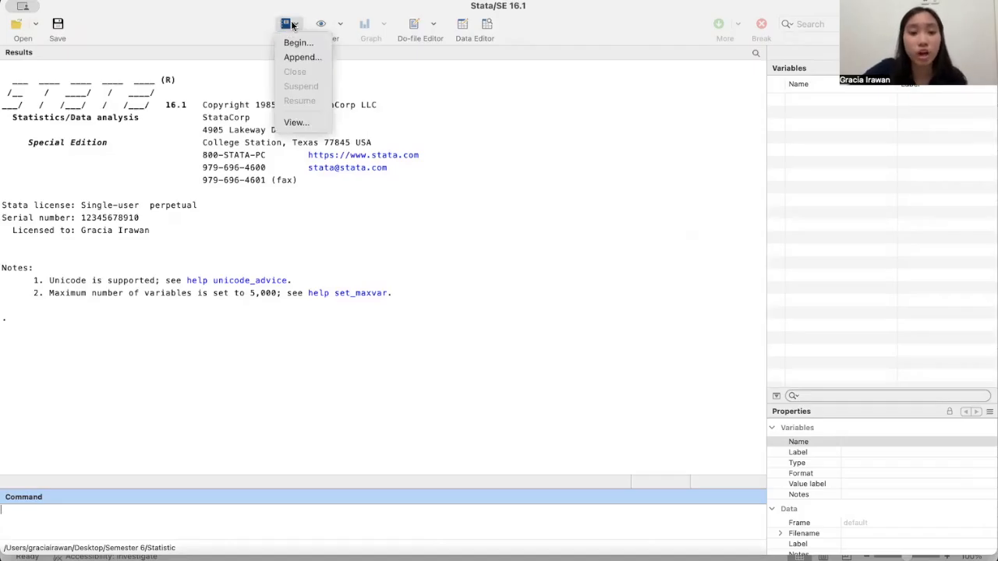
click(306, 40)
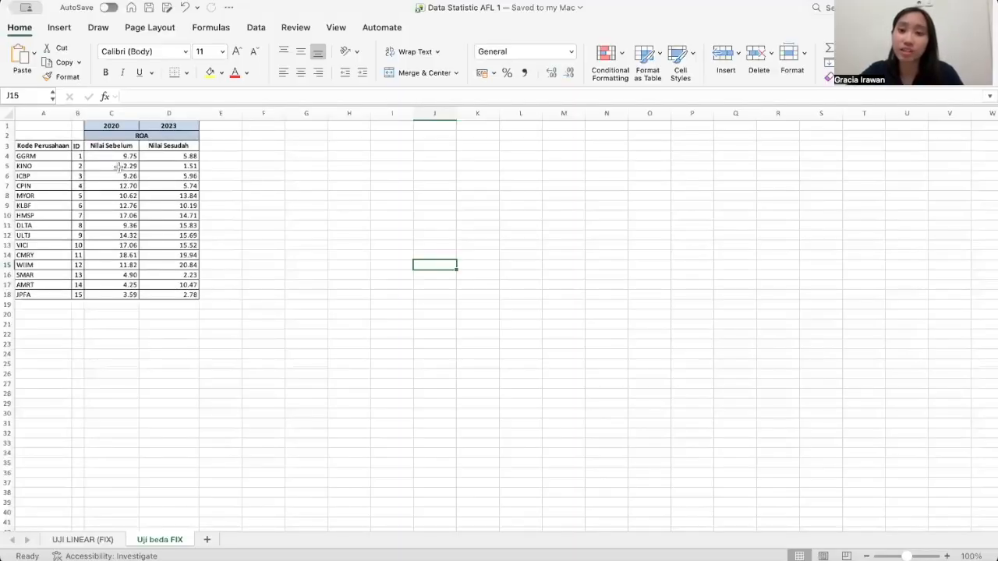
In Excel, copy the ID, Nilai Sebelum and Nilai Sesudah columns, B3:D18, on the Uji beda FIX sheet
drag(76, 146, 165, 294)
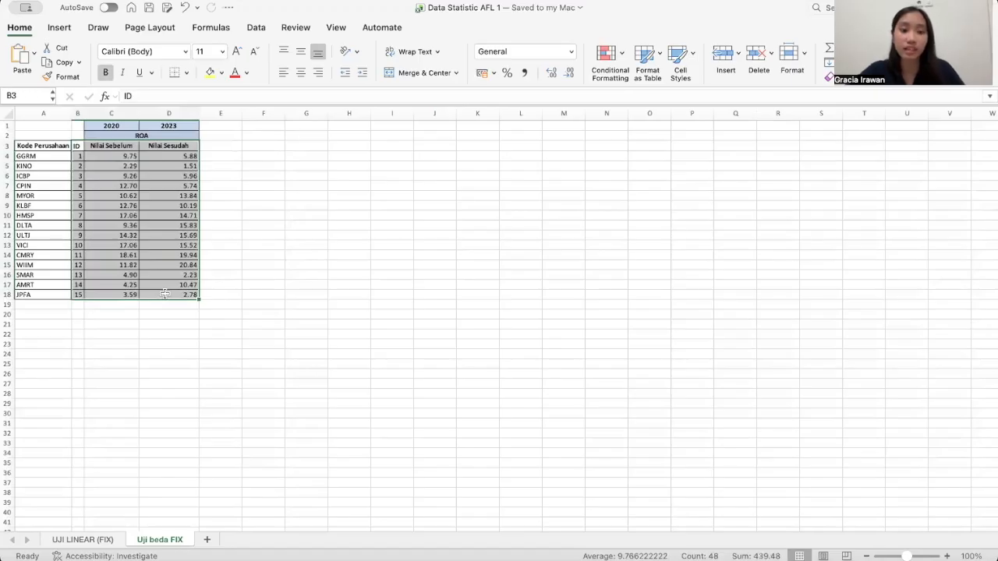
key(super+c)
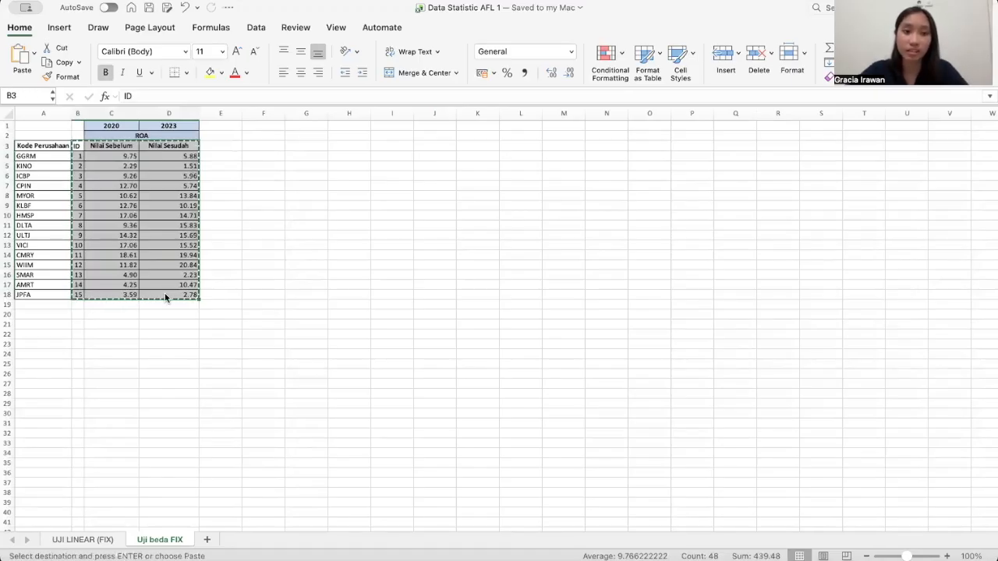
Switch to Stata and paste the copied Excel data into the empty Data Editor, treating the first row as variable names
key(super+Tab)
click(463, 29)
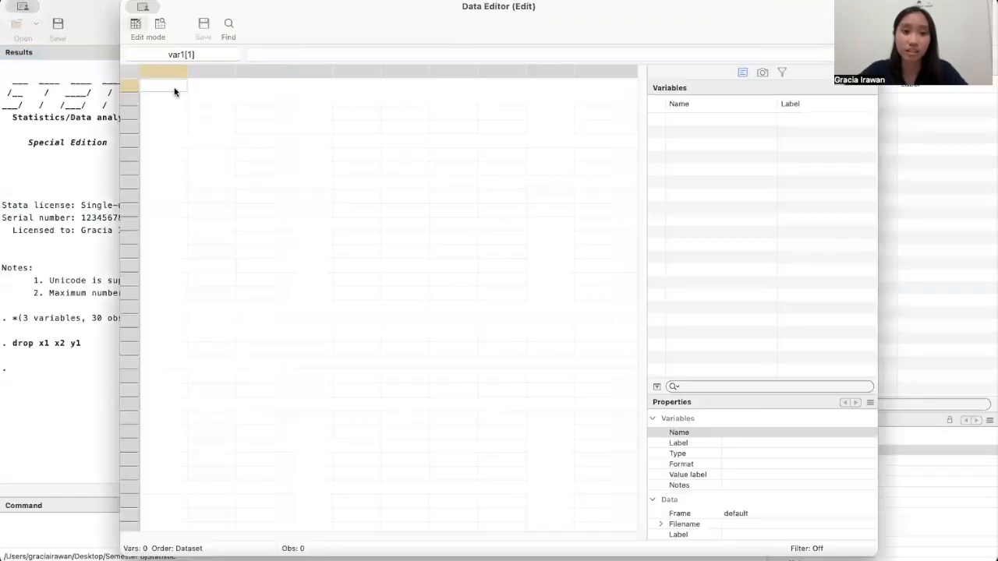
key(super+v)
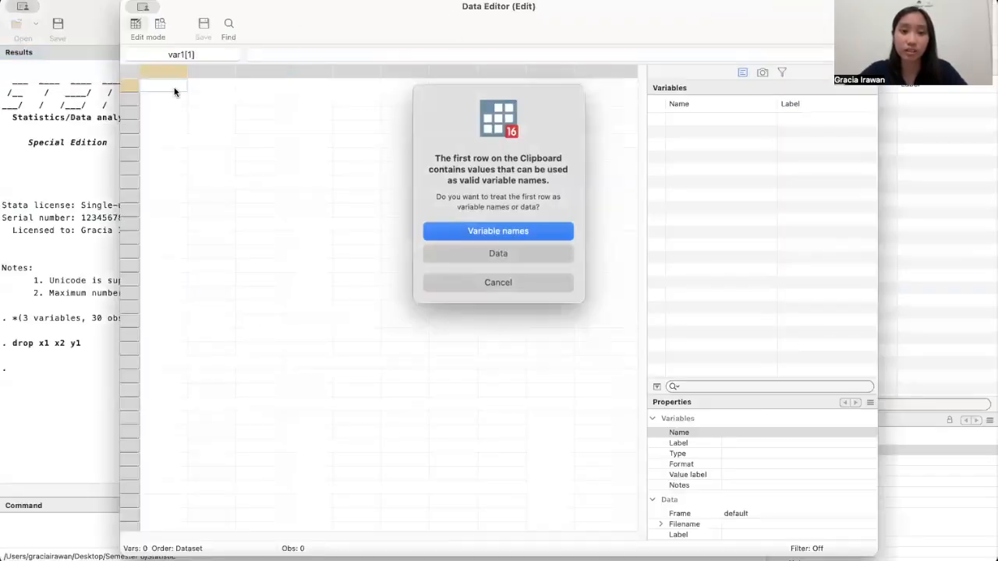
click(492, 229)
Test nilaisebelum and nilaisesudah for normality, running a separate sktest command for each variable
click(58, 523)
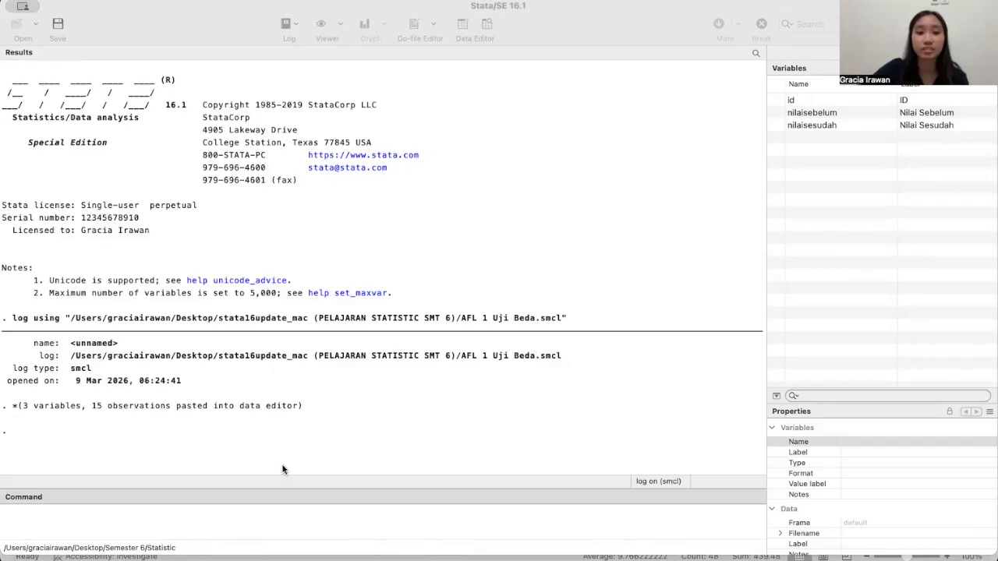
click(254, 525)
text(sktest)
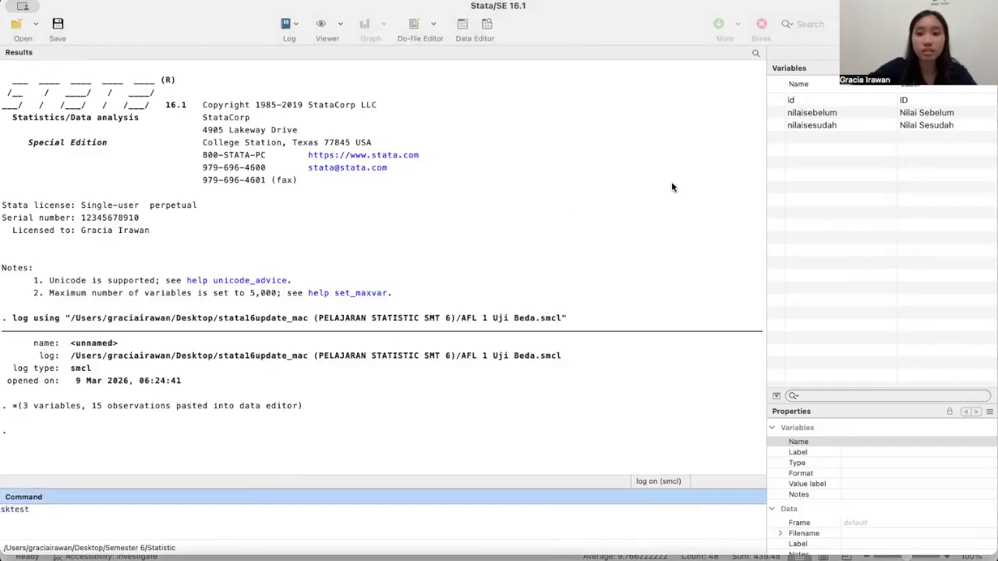
click(778, 114)
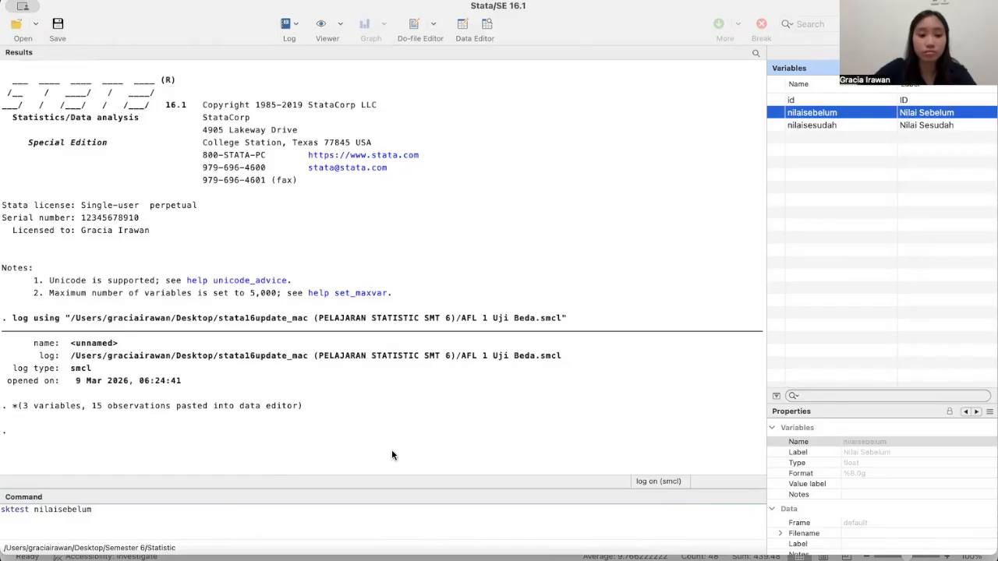
key(Return)
text(sktest)
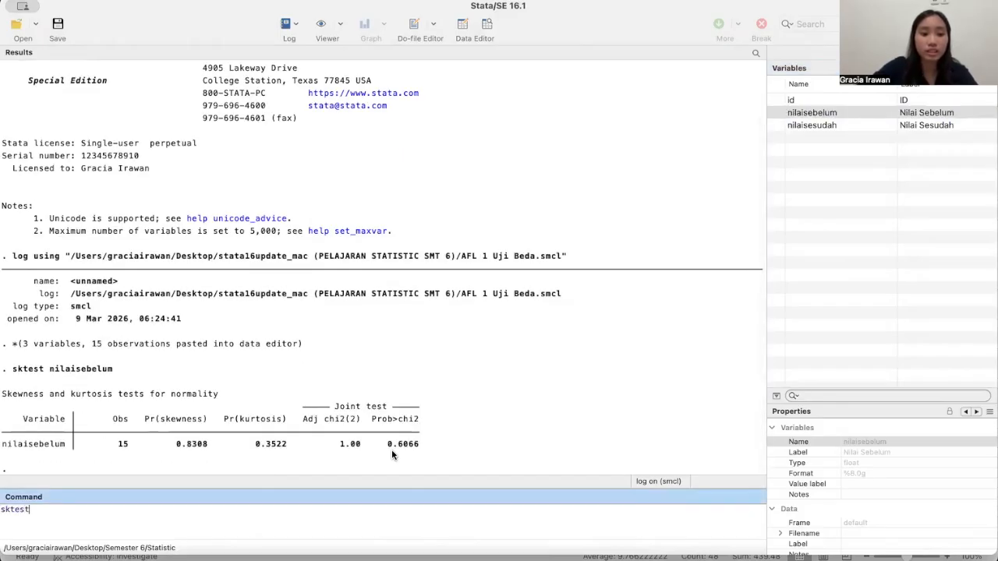
click(778, 125)
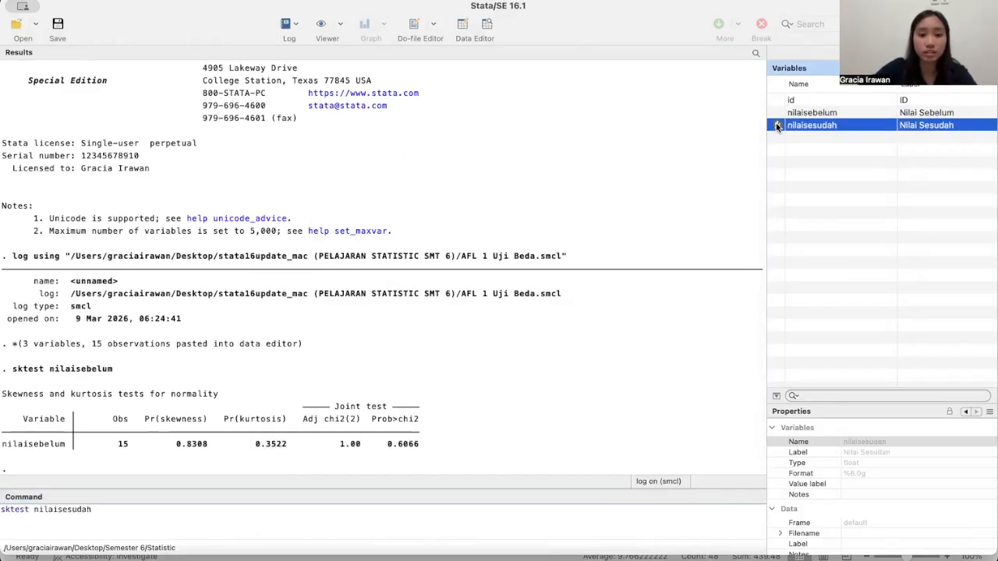
key(Return)
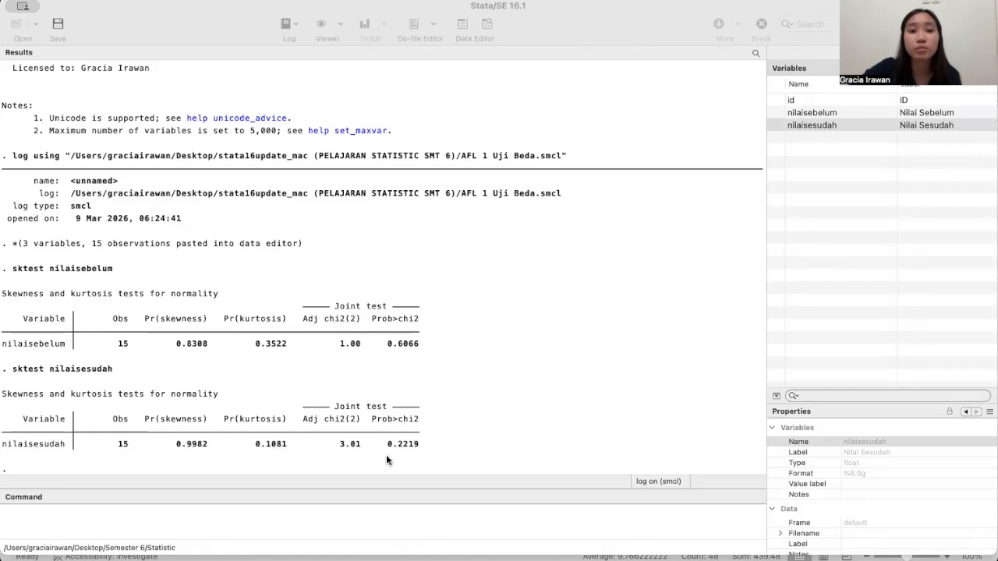
Run a paired t test comparing the before and after values with the command ttest nilaisebelum== nilaisesudah
click(250, 516)
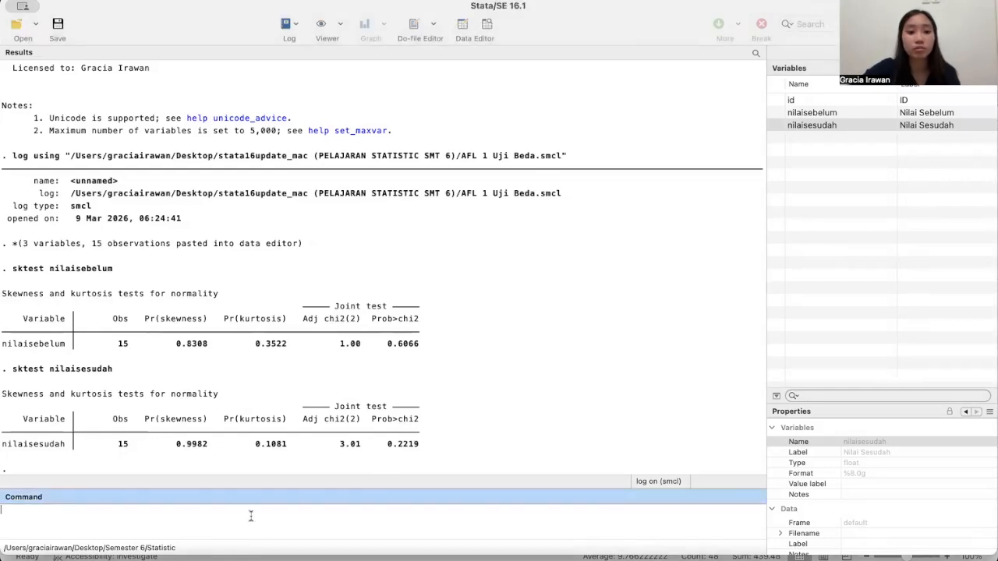
text(ttest)
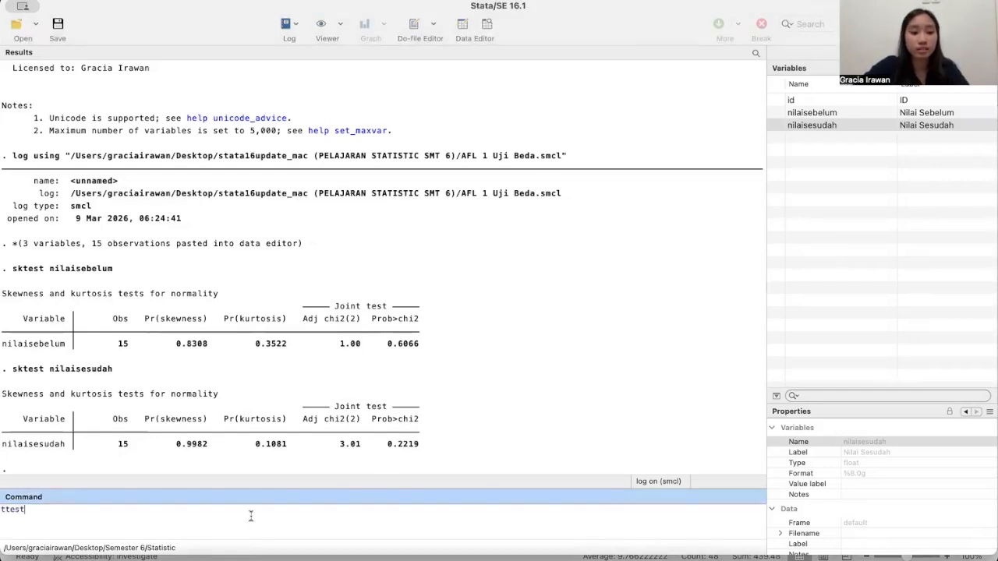
double_click(781, 114)
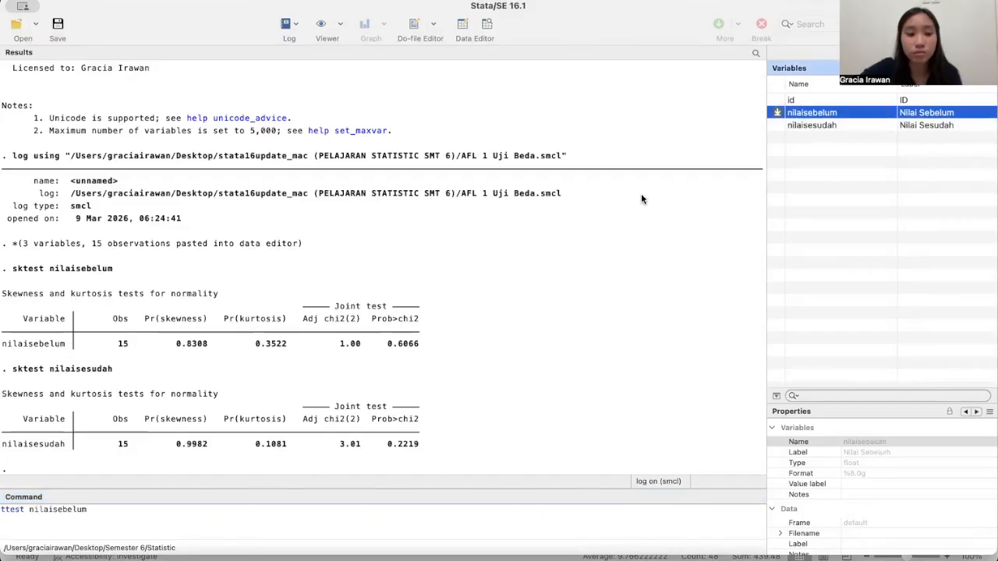
click(301, 509)
text(==)
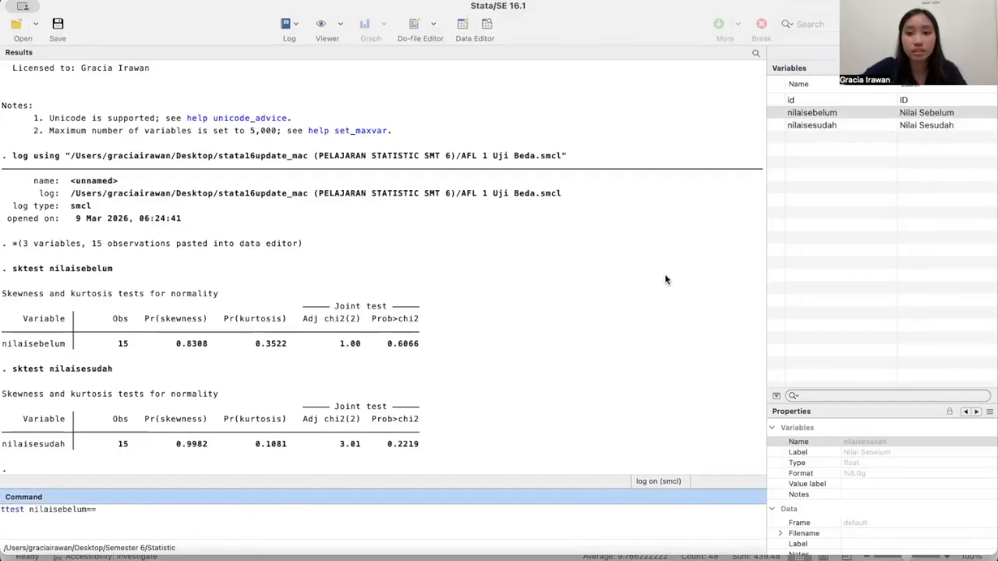
double_click(778, 126)
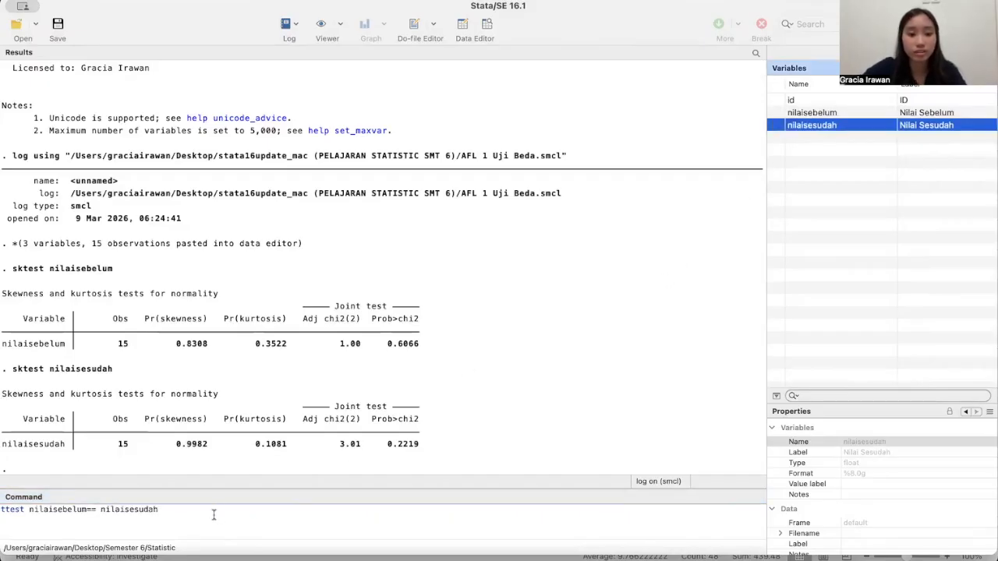
click(213, 515)
key(Return)
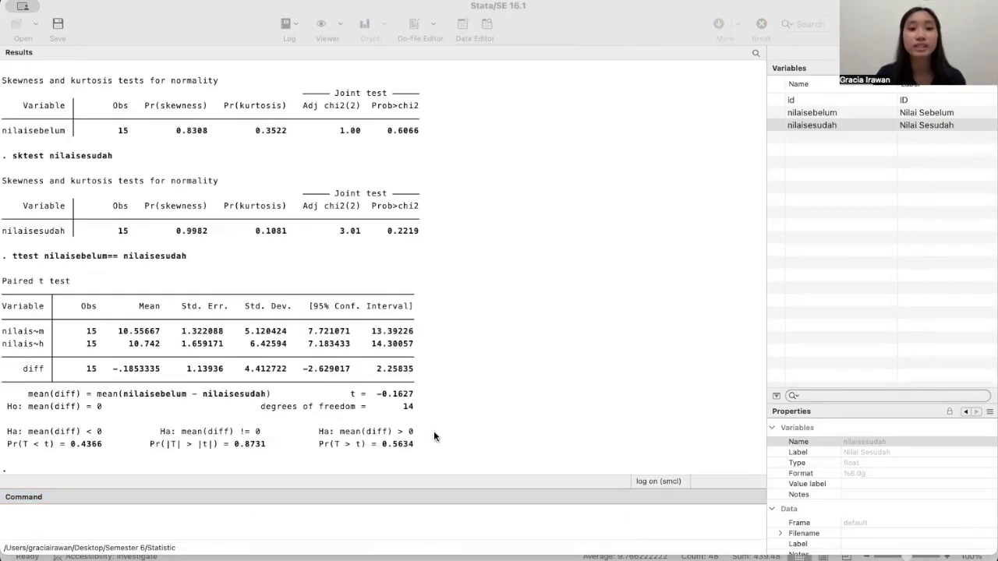